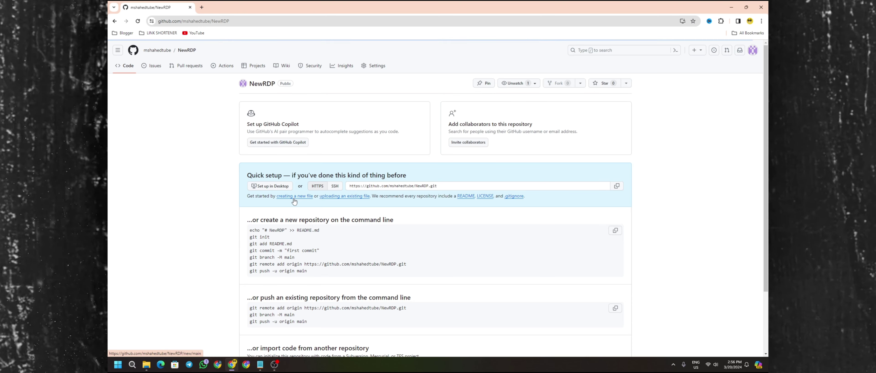
# - Start a new file in the NewRDP repository inside the nested folders .github/workflows/, copying the folder names from Damo.txt
pyautogui.hotkey('alt', 'Tab')
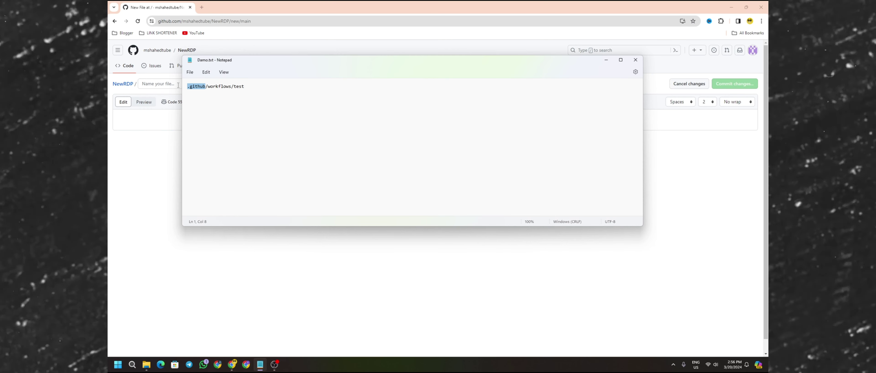
pyautogui.click(178, 85)
pyautogui.write('.github')
pyautogui.write('/')
pyautogui.click(263, 366)
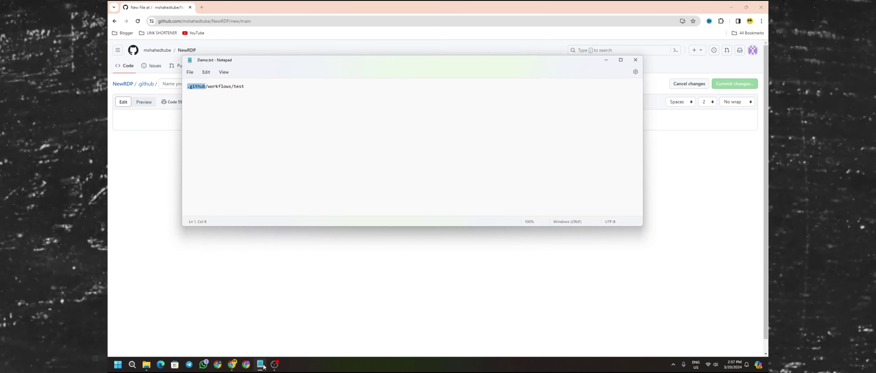
pyautogui.doubleClick(221, 87)
pyautogui.hotkey('ctrl', 'c')
pyautogui.click(164, 82)
pyautogui.hotkey('ctrl', 'v')
pyautogui.write('/')
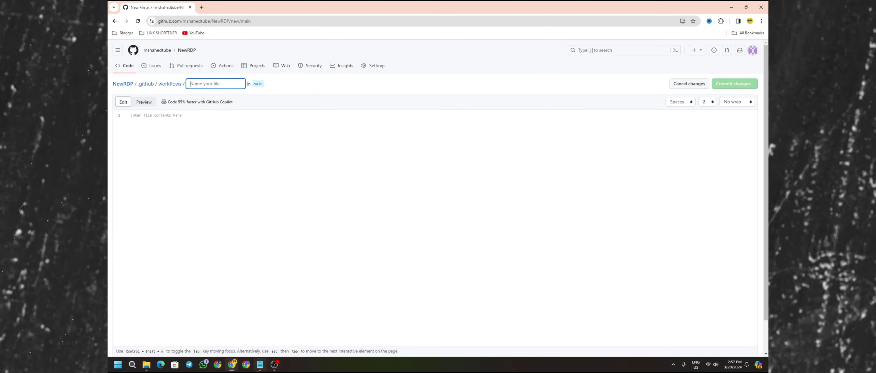
# - Name the new file test, as given in Damo.txt, and commit it with the message Create test
pyautogui.click(260, 364)
pyautogui.doubleClick(239, 86)
pyautogui.hotkey('ctrl', 'c')
pyautogui.click(606, 60)
pyautogui.hotkey('ctrl', 'v')
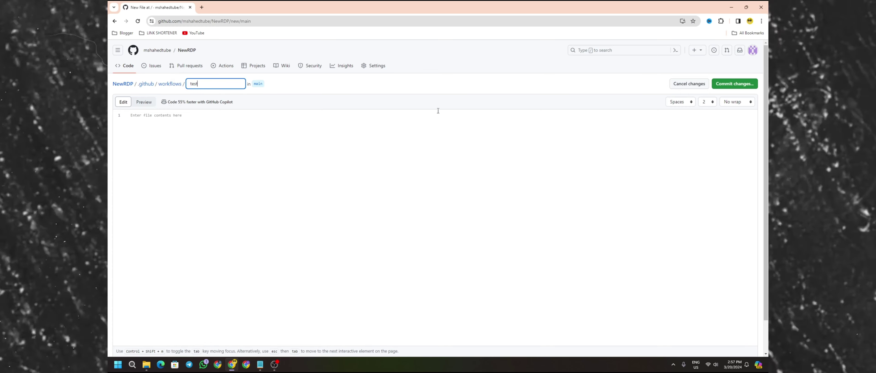
pyautogui.click(726, 84)
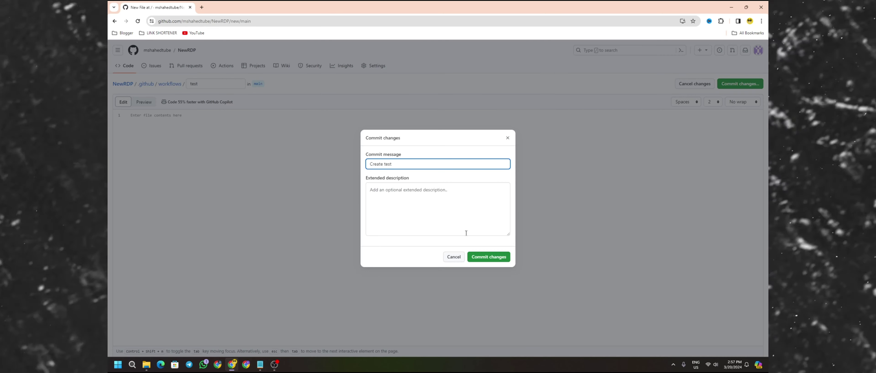
pyautogui.click(484, 257)
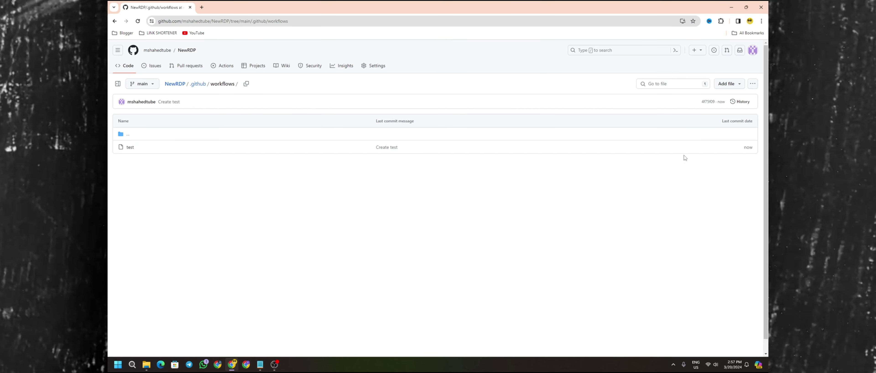
# - Upload the Windows 10 - RustDesk.yml file from the desktop to the workflows folder and commit it
pyautogui.click(740, 85)
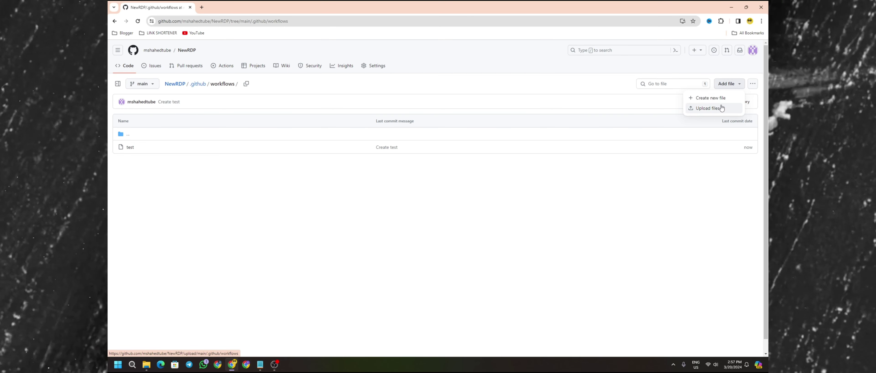
pyautogui.click(722, 109)
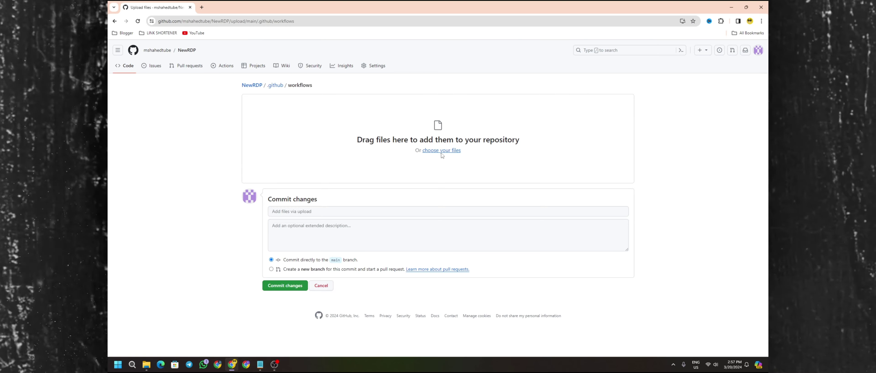
pyautogui.click(732, 7)
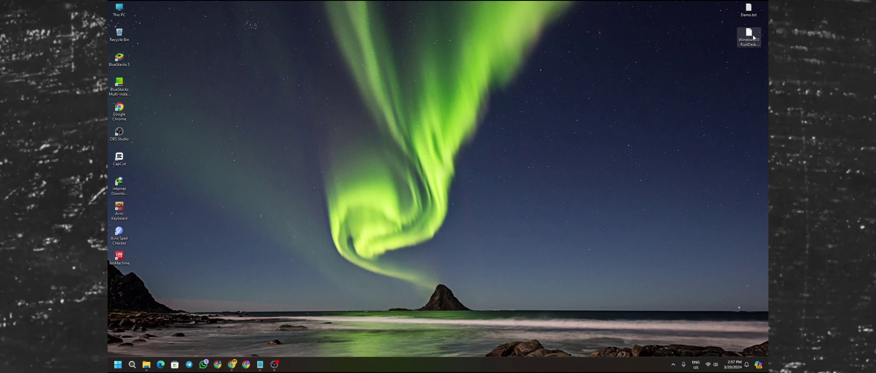
pyautogui.moveTo(753, 38); pyautogui.dragTo(409, 144)
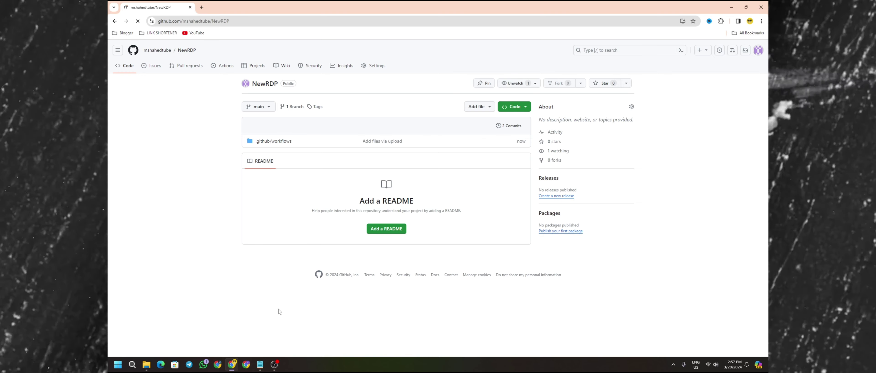
# - Run the Windows - RustDesk workflow manually in the repository's Actions and refresh its list of runs
pyautogui.click(224, 68)
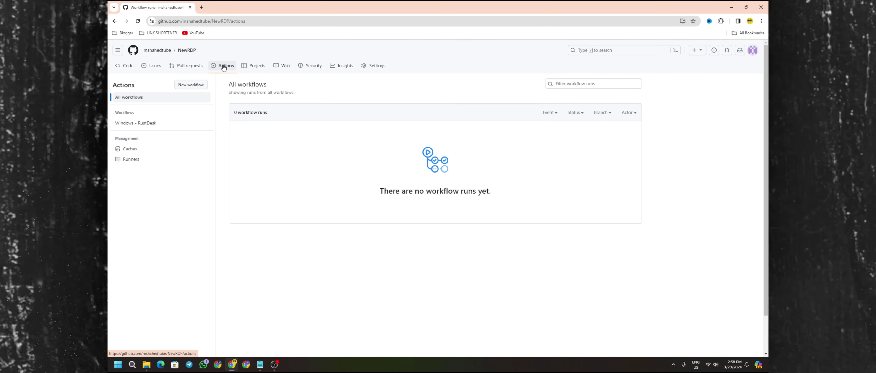
pyautogui.click(145, 126)
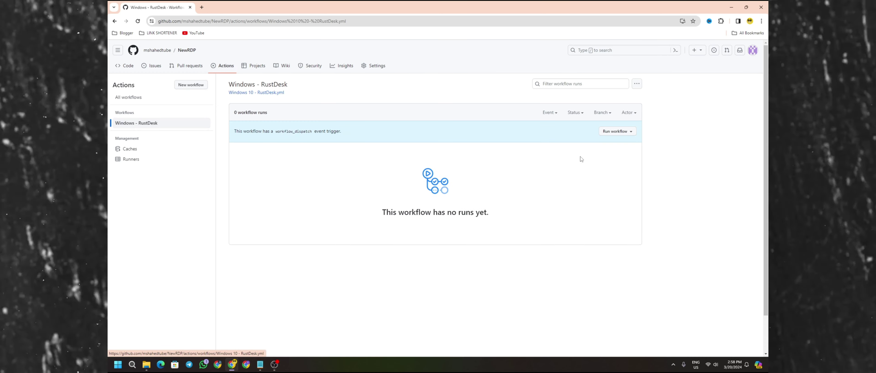
pyautogui.click(618, 132)
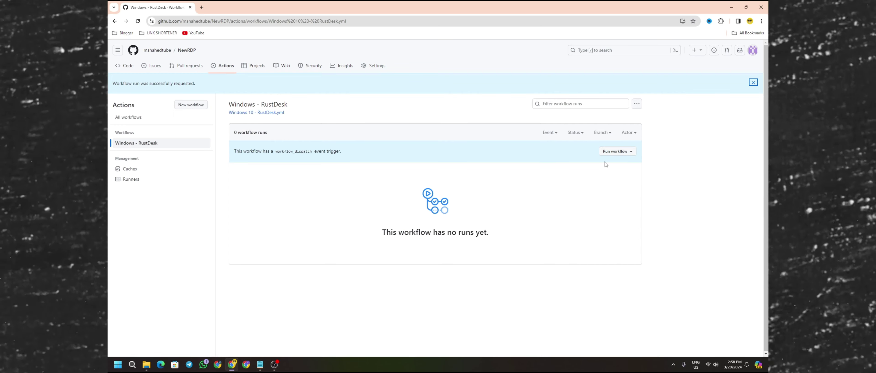
pyautogui.click(138, 21)
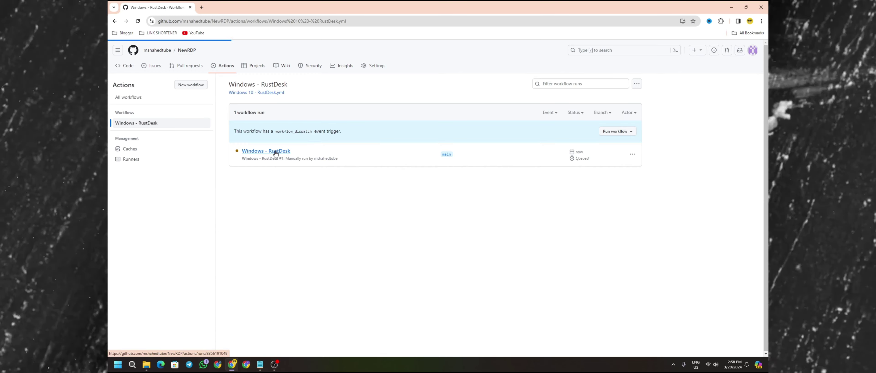
# - Open the workflow file from the new Windows - RustDesk run and commit an update to Windows 10 - RustDesk.yml directly on the main branch
pyautogui.click(275, 154)
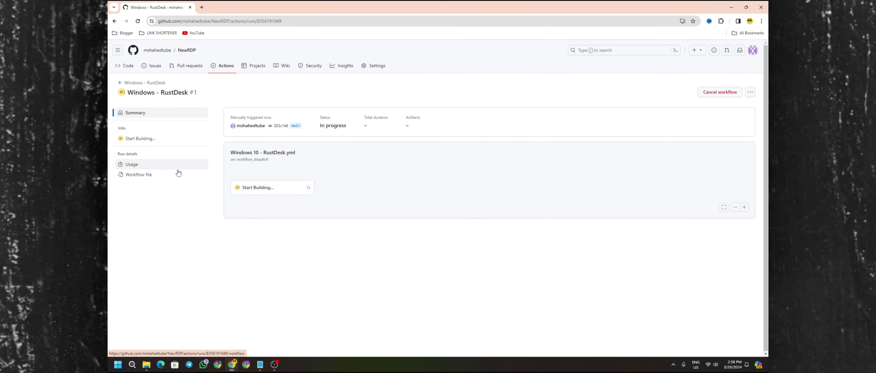
pyautogui.click(153, 177)
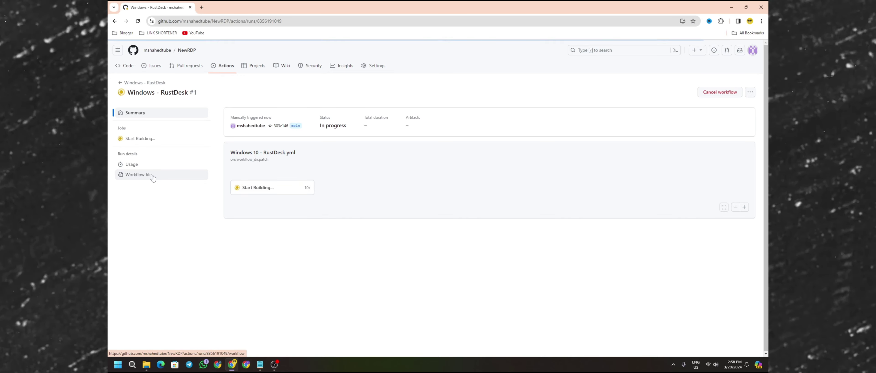
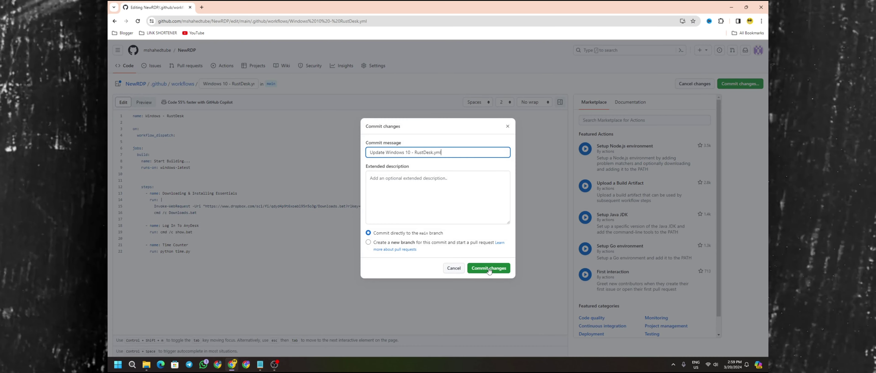
pyautogui.click(490, 268)
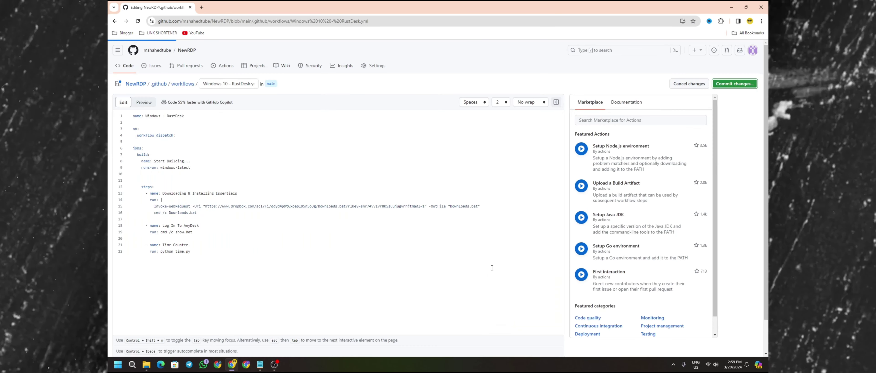
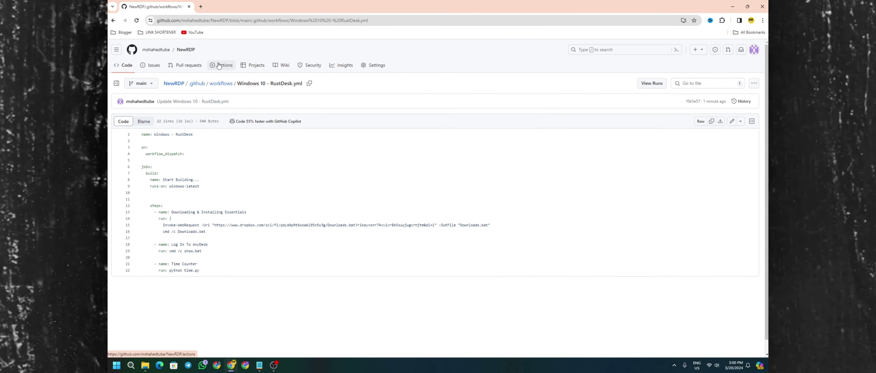
# - Open the Start Building job log of the Windows - RustDesk run, collapse Downloading & Installing Essentials and view the login details
pyautogui.click(219, 66)
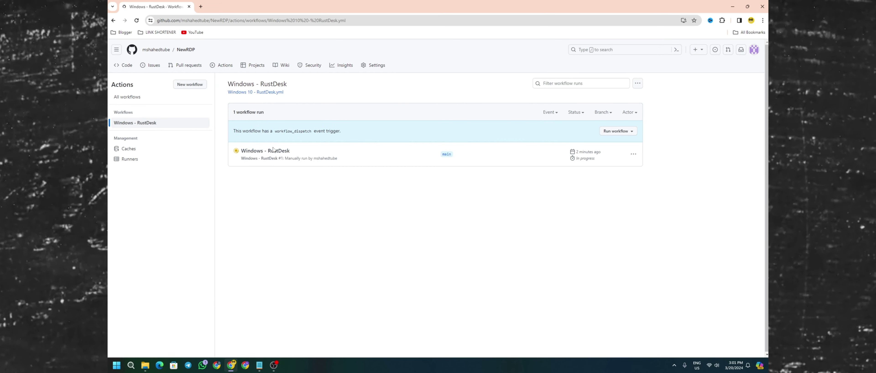
pyautogui.click(264, 152)
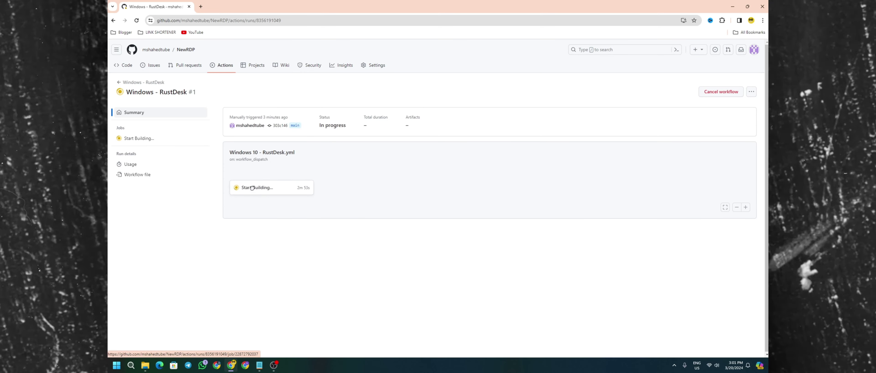
pyautogui.click(253, 189)
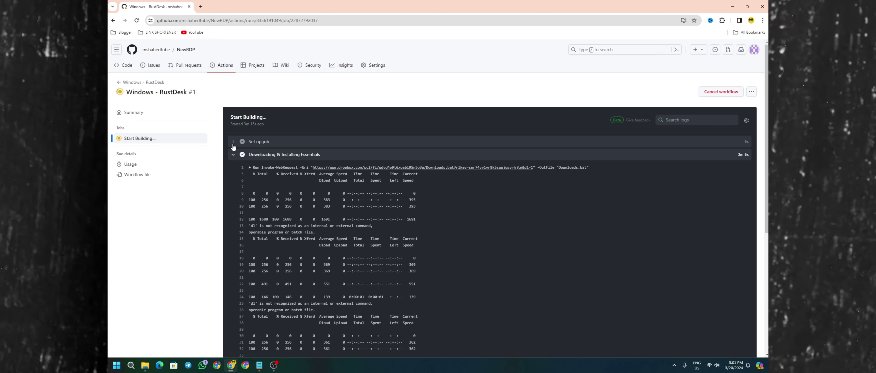
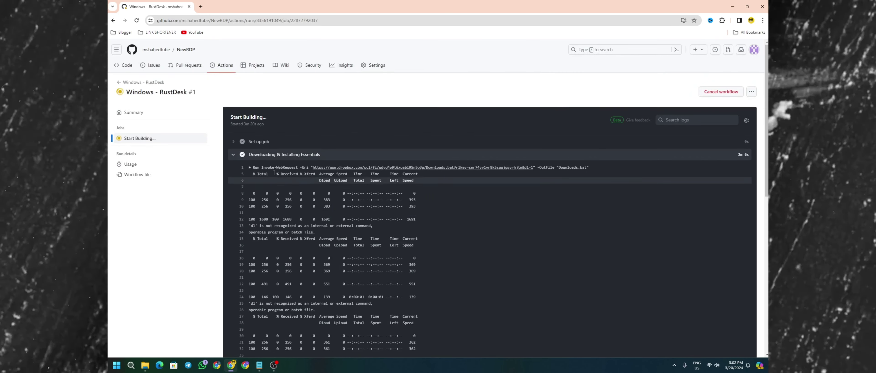
pyautogui.click(259, 155)
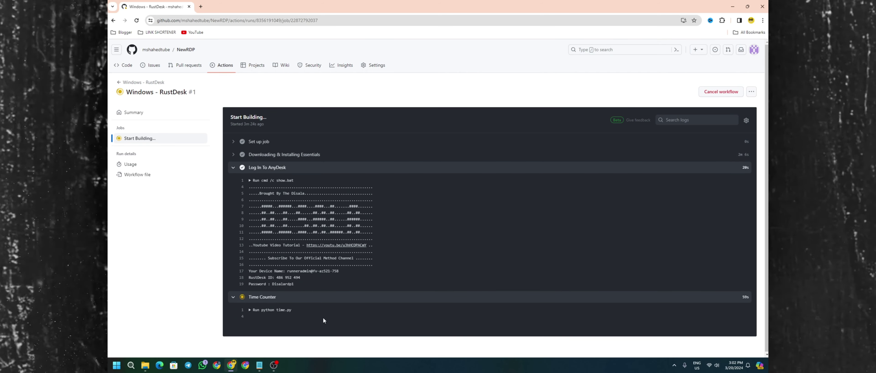
# - Launch rustdesk-1.2.3-1-x86_64.exe from Downloads and connect to the remote desktop with the RustDesk ID and password from the job log
pyautogui.click(145, 365)
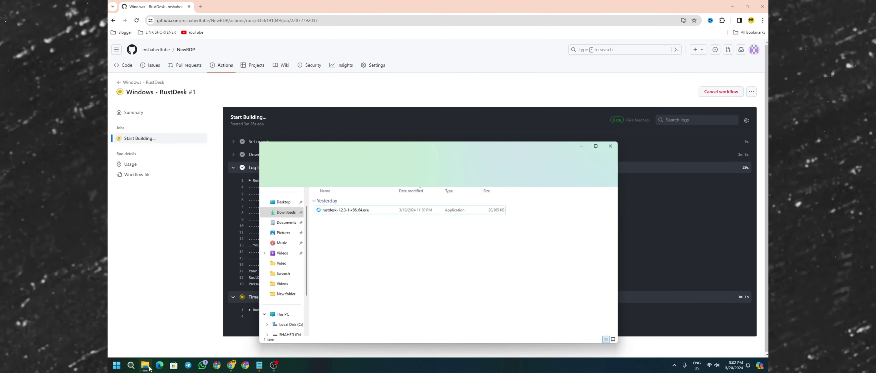
pyautogui.doubleClick(373, 209)
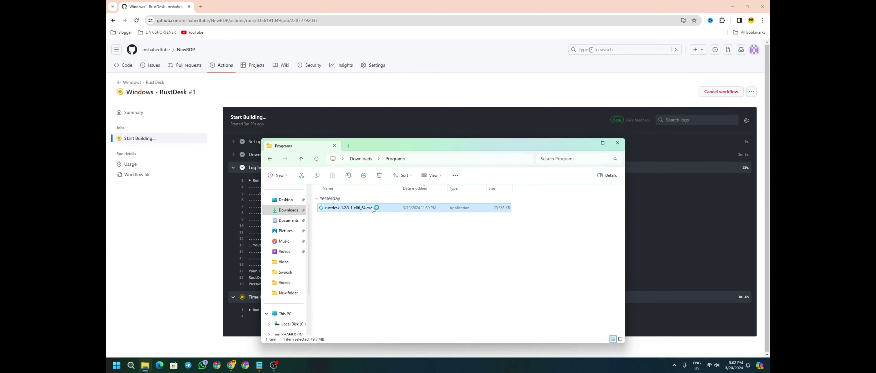
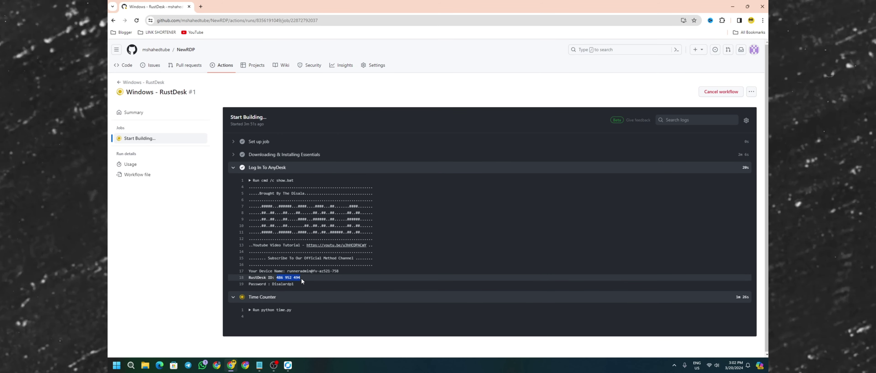
pyautogui.click(292, 366)
pyautogui.click(246, 50)
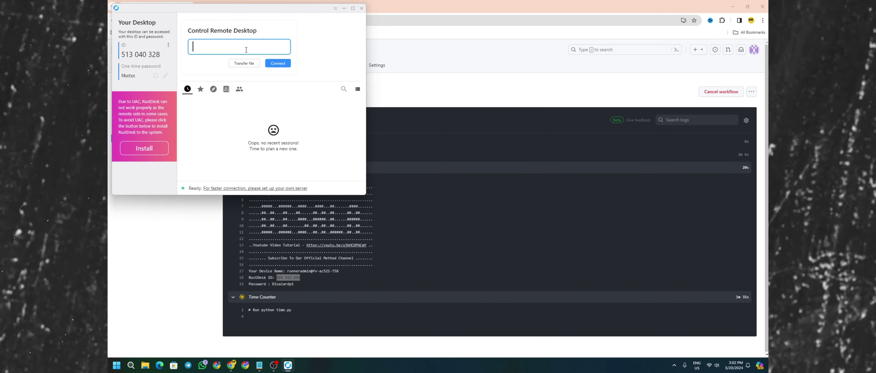
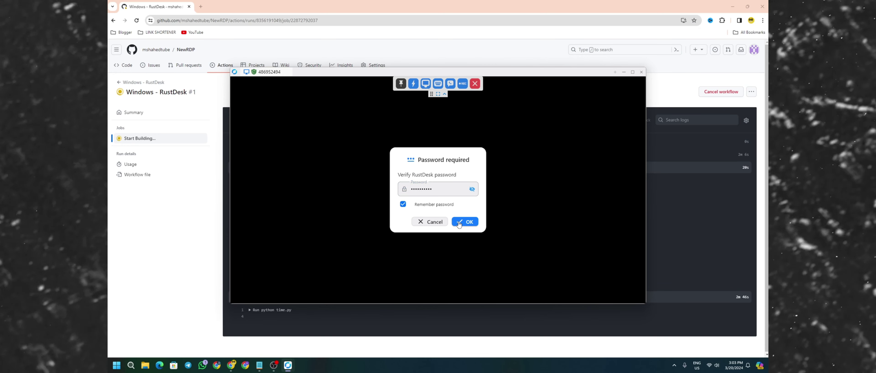
pyautogui.click(458, 223)
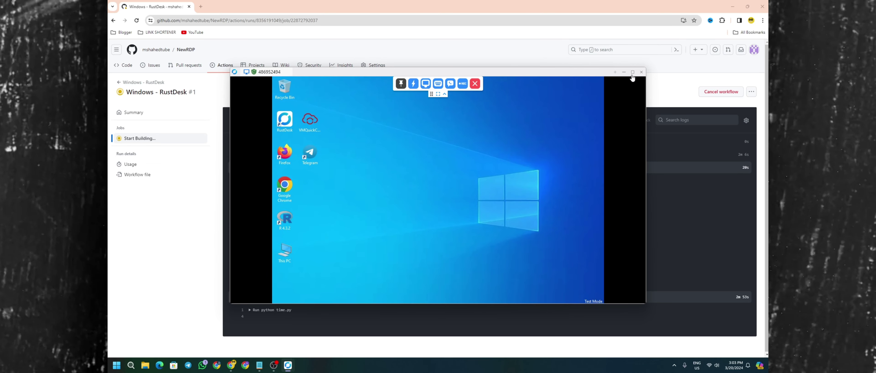
# - Maximize the remote session with its toolbar collapsed and examine the device specifications in This PC's properties
pyautogui.click(633, 72)
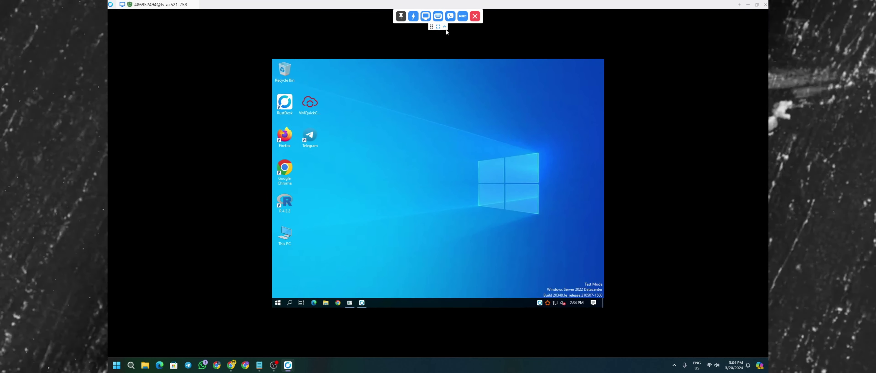
pyautogui.click(445, 27)
pyautogui.rightClick(289, 80)
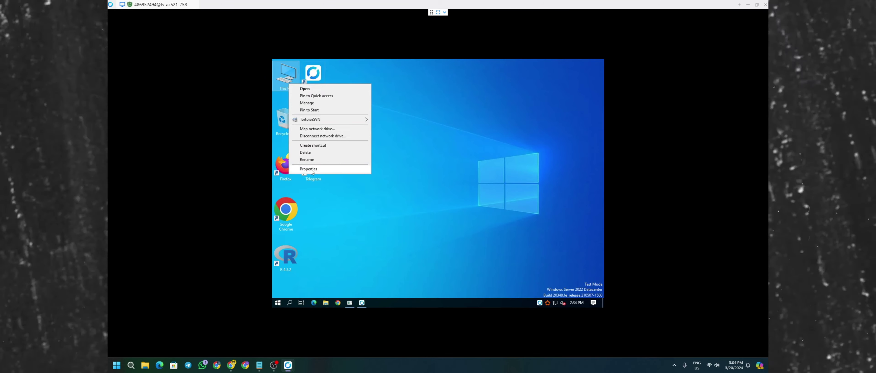
pyautogui.click(352, 177)
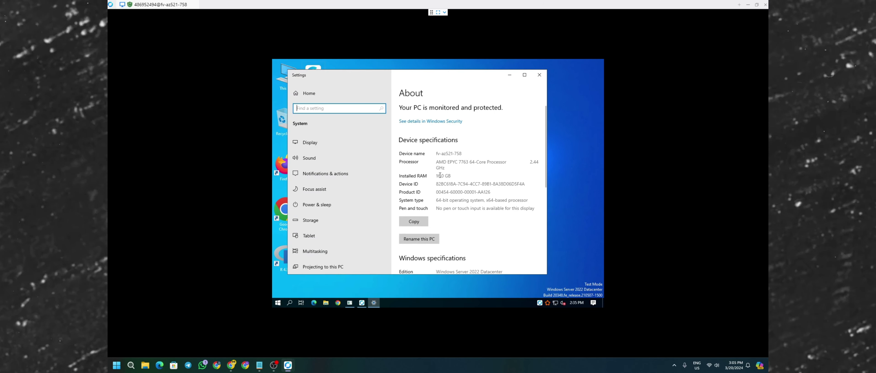
pyautogui.scroll(-3, 440, 176)
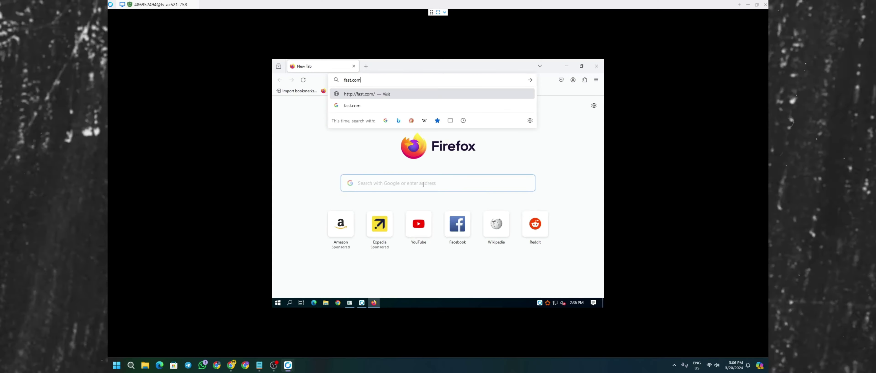
# - Open fast.com in Firefox on the remote desktop to test the internet speed
pyautogui.press('Return')
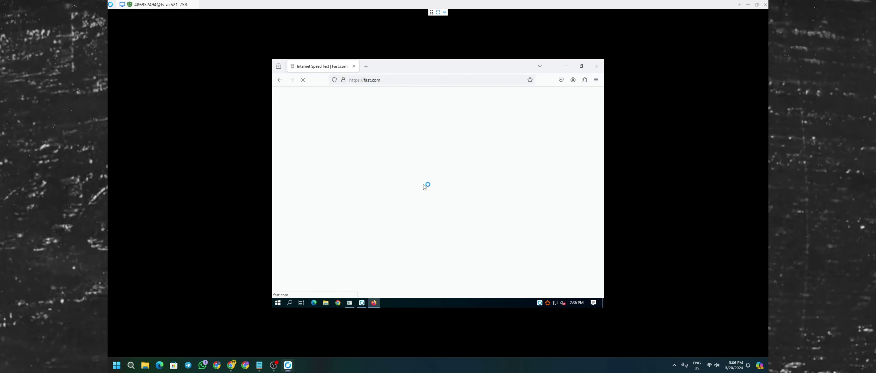